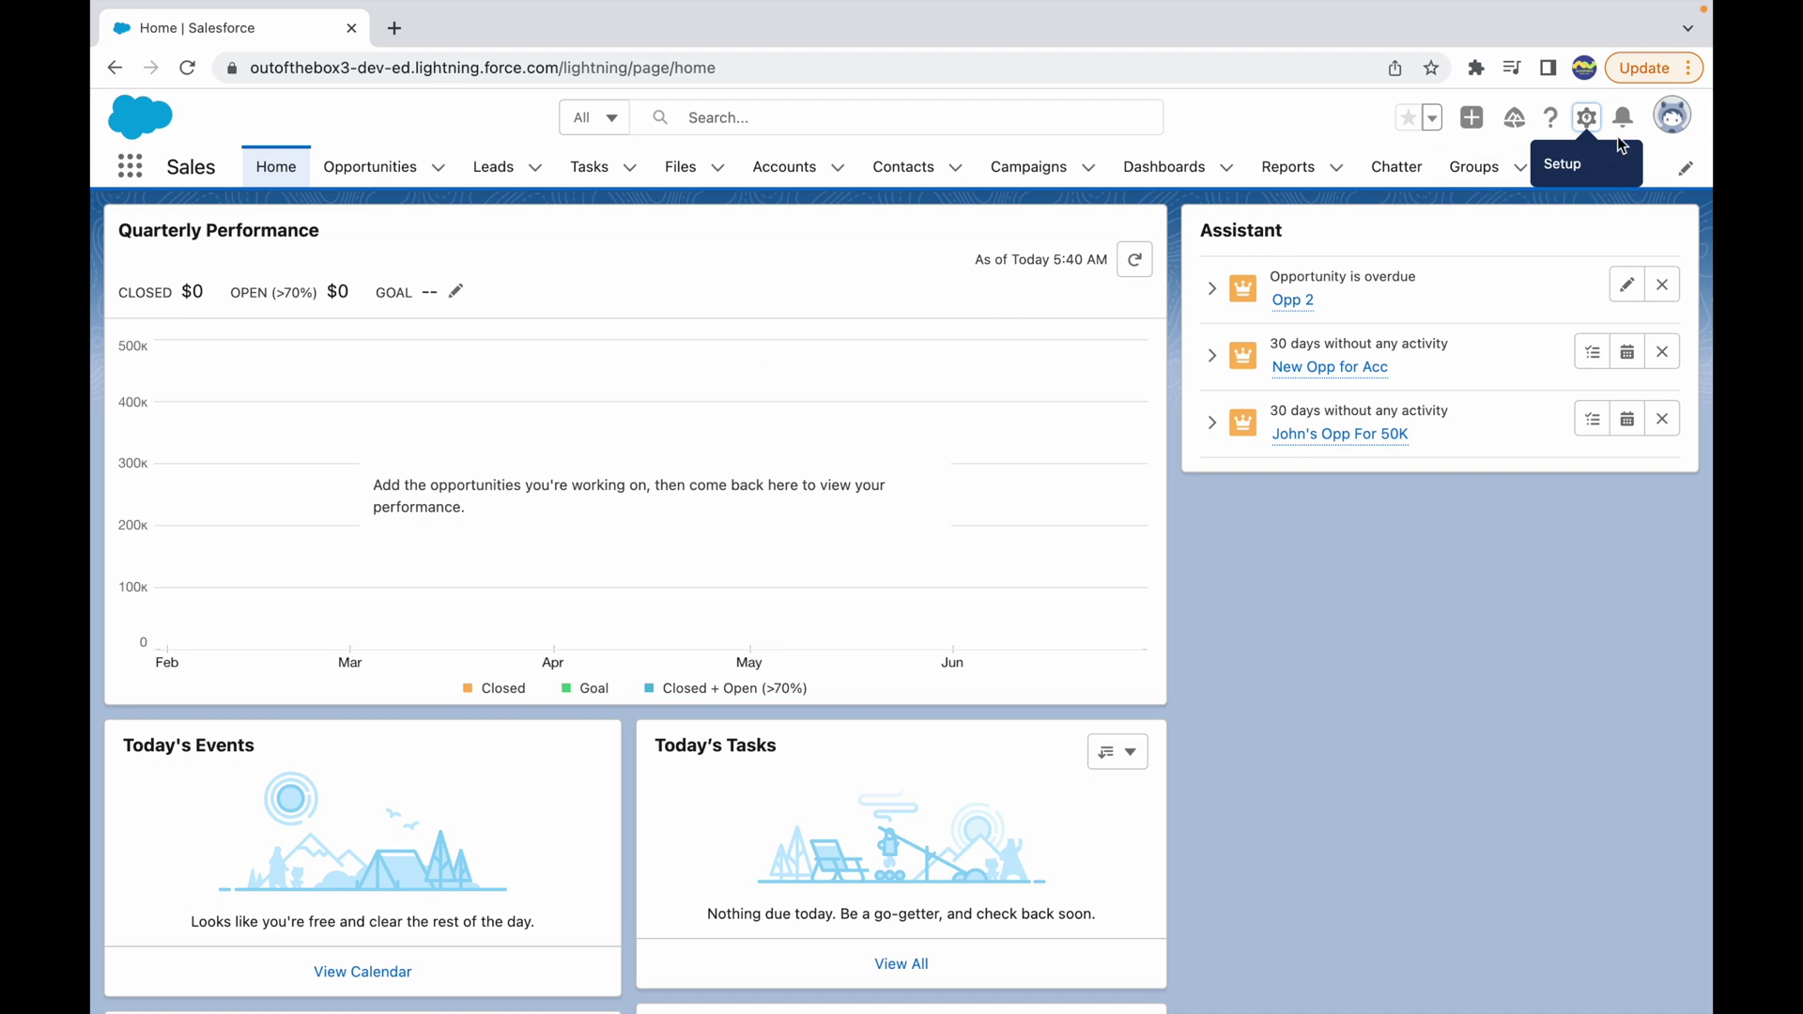
Step: Open My Personal Information from the profile avatar's Settings menu
click(1672, 118)
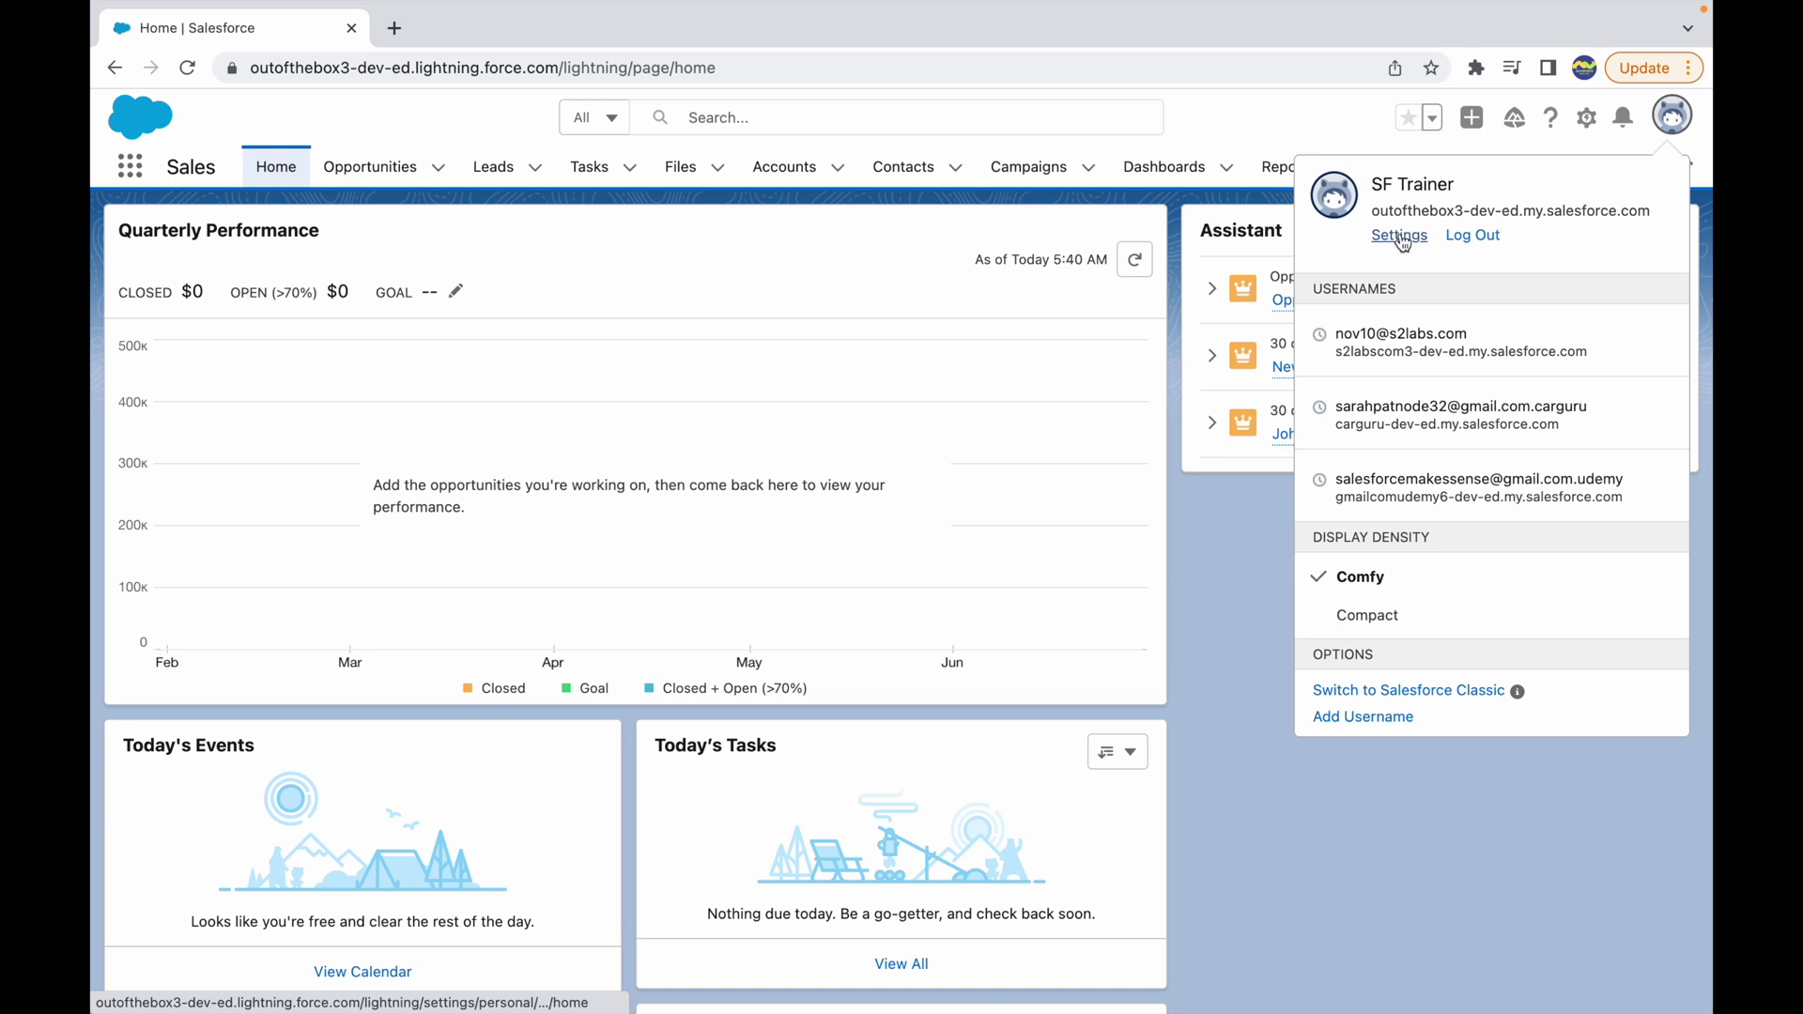
click(1400, 236)
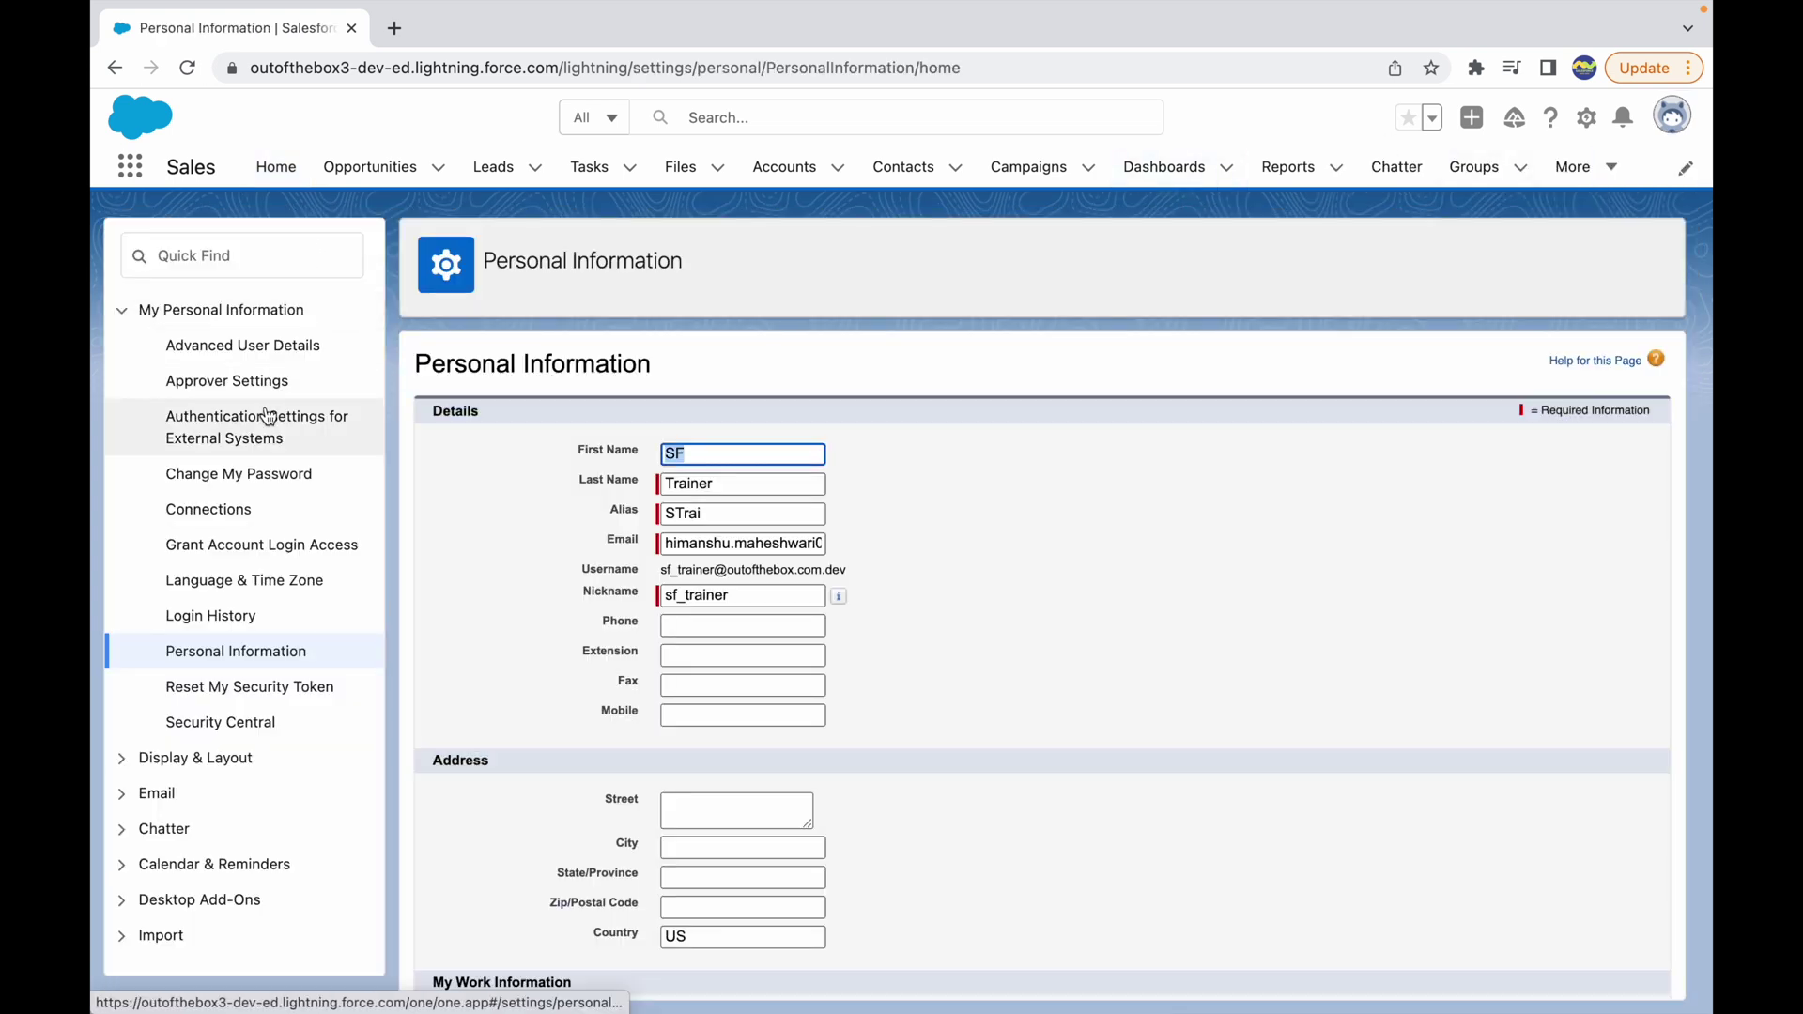
Step: On Grant Account Login Access, set the Salesforce.com Support access duration to 3 Days
click(272, 553)
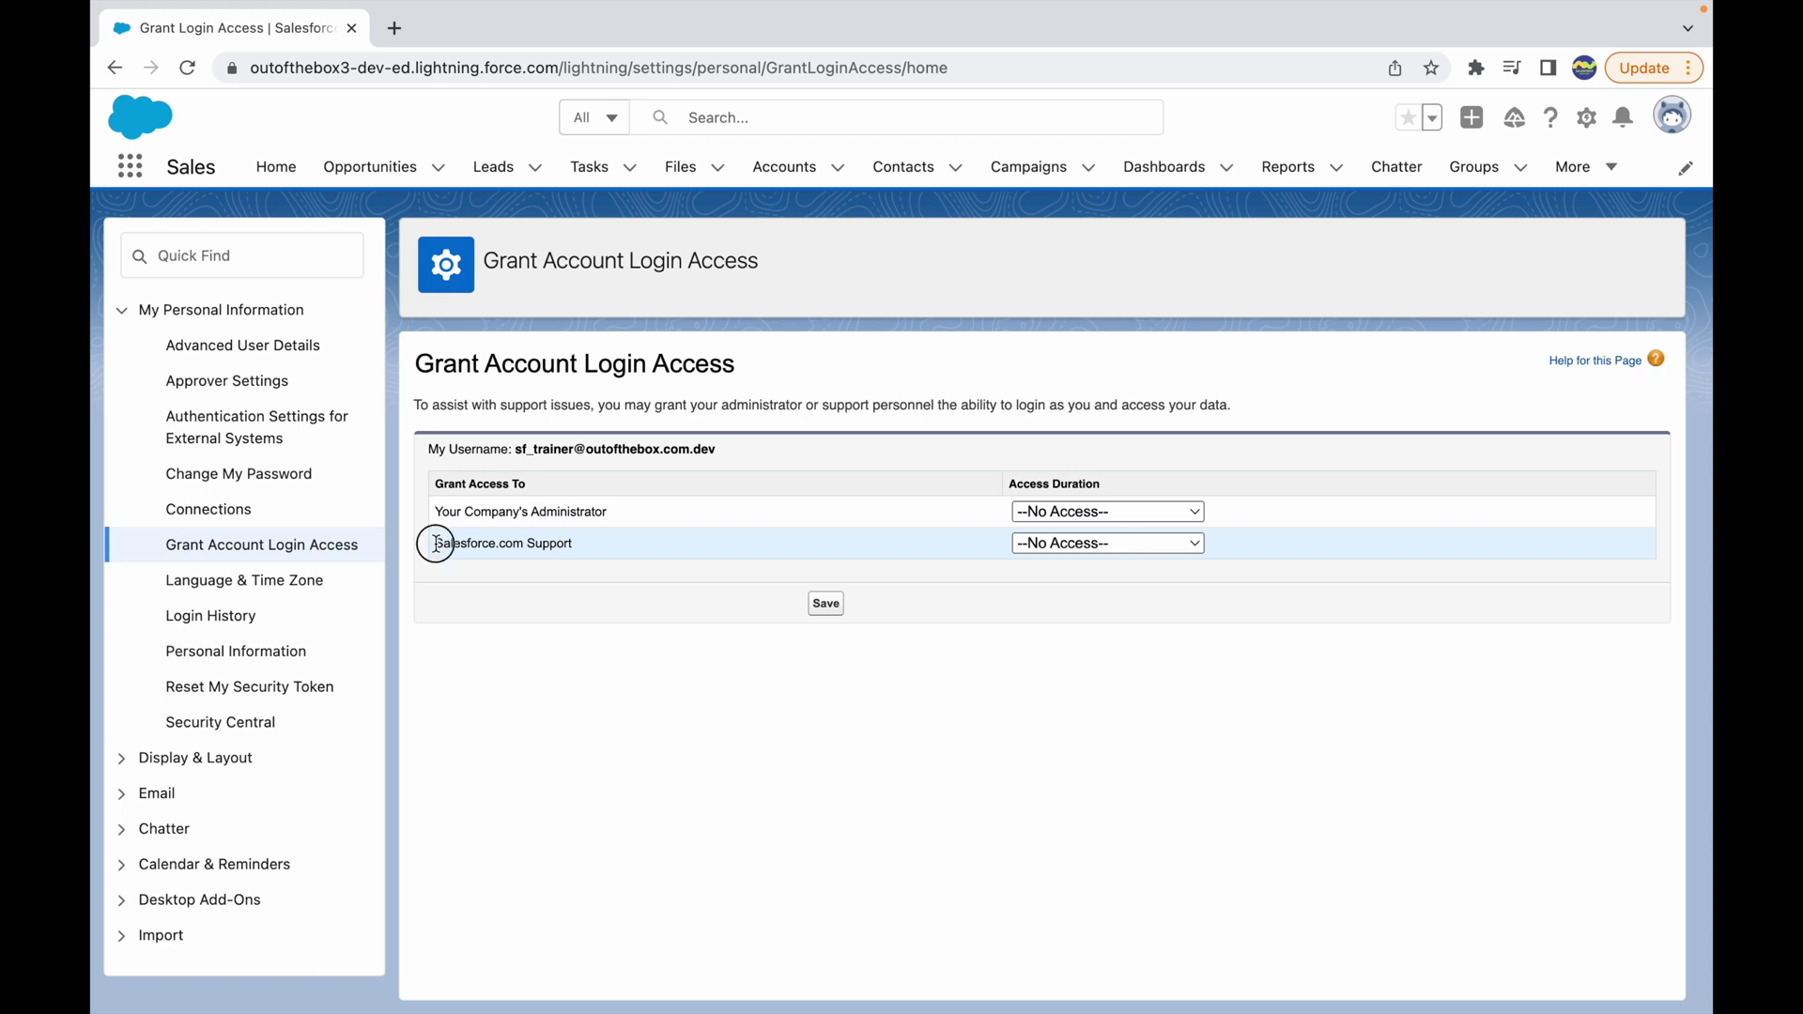
drag(435, 543, 594, 547)
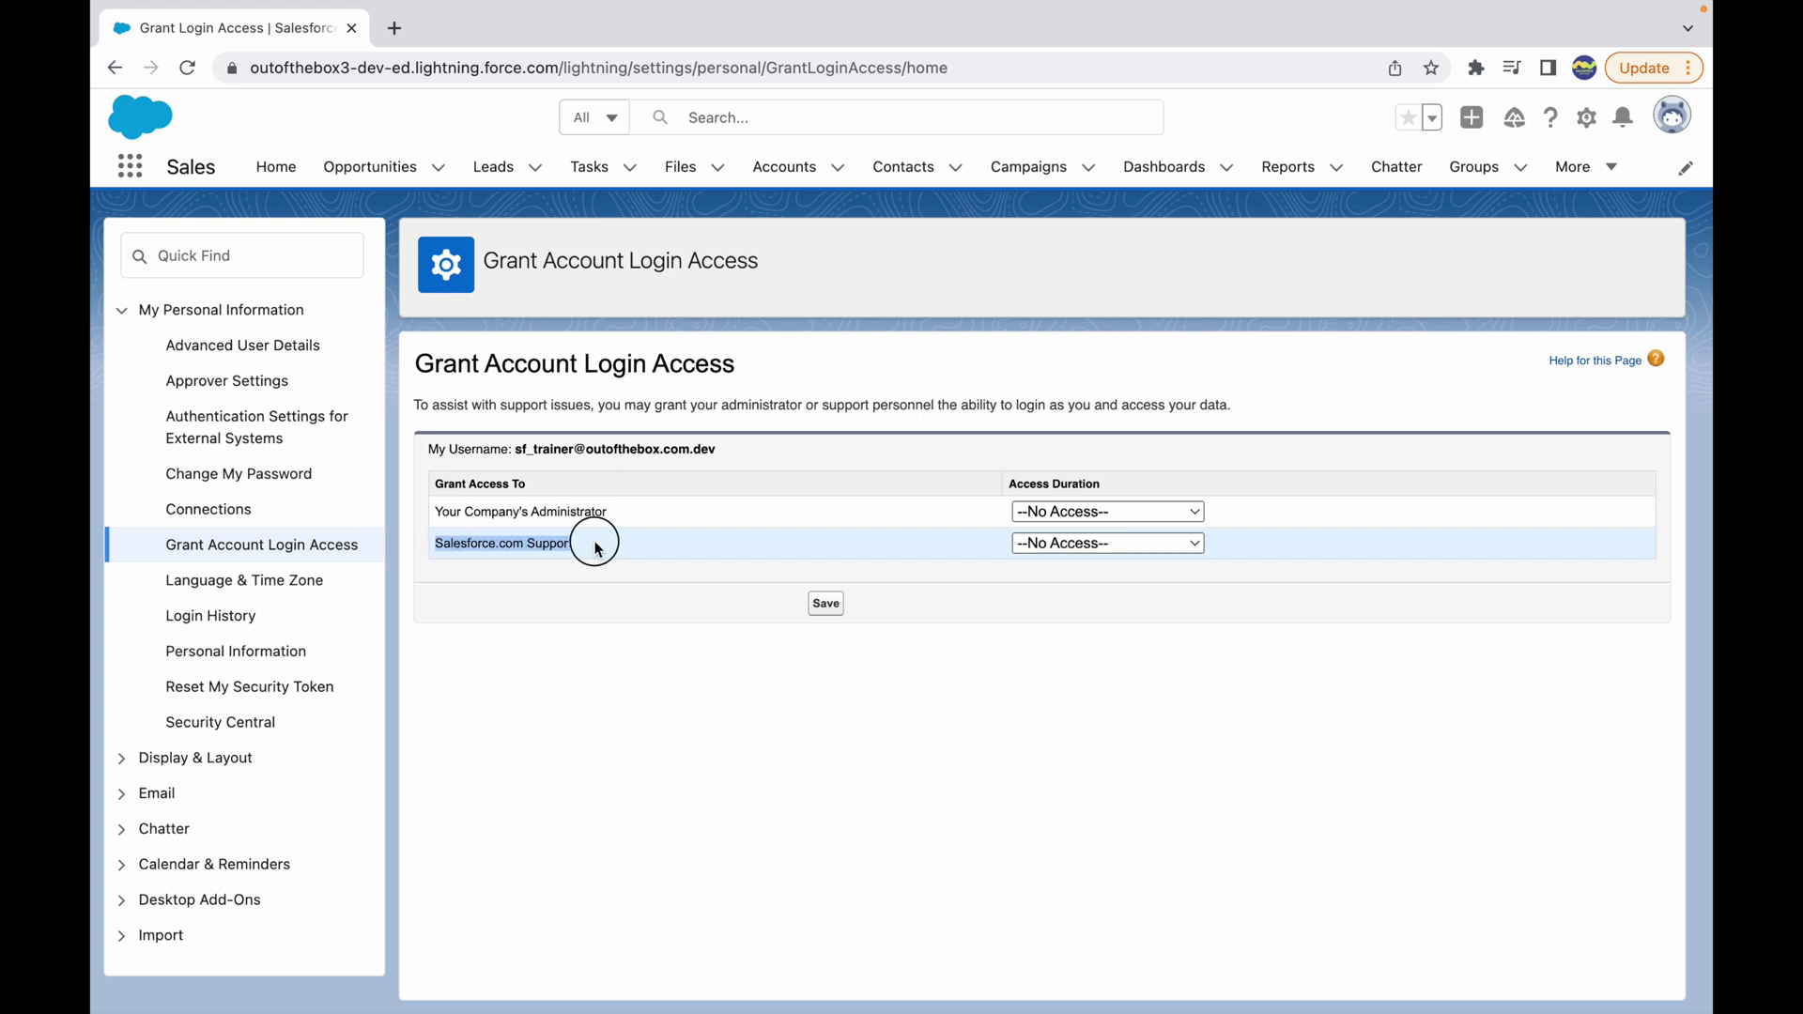
click(1106, 547)
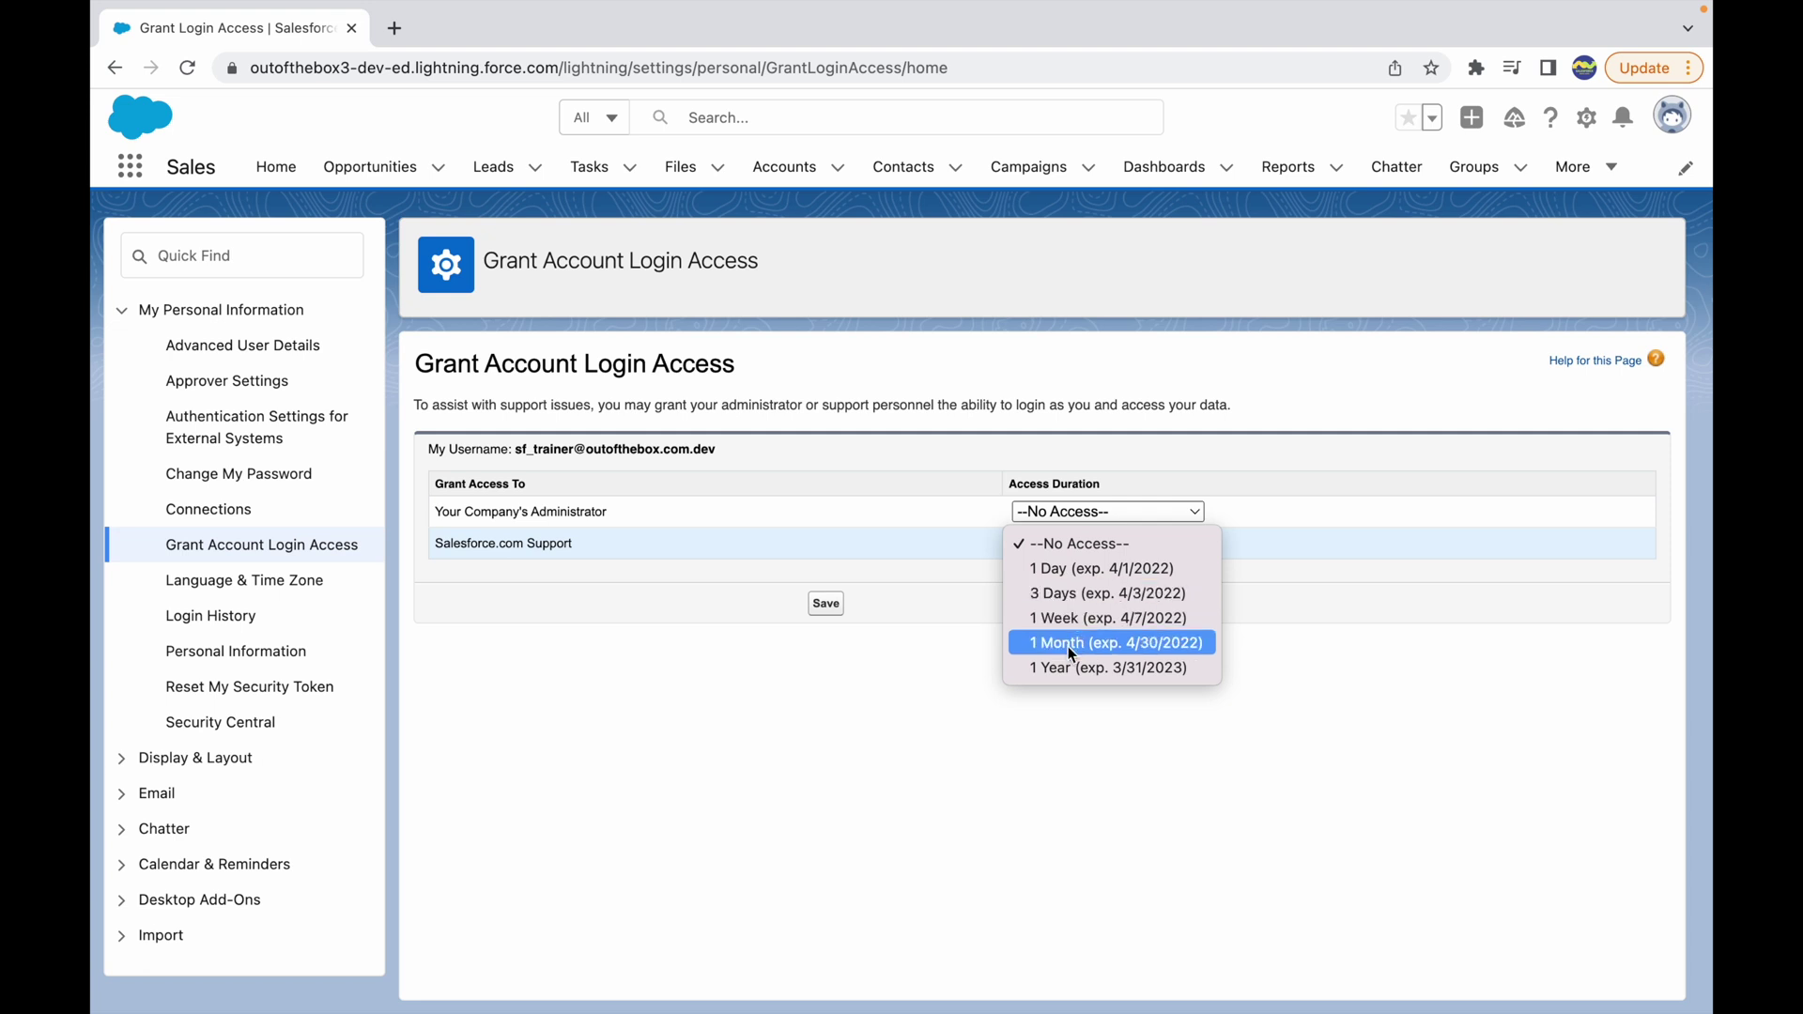
click(1080, 597)
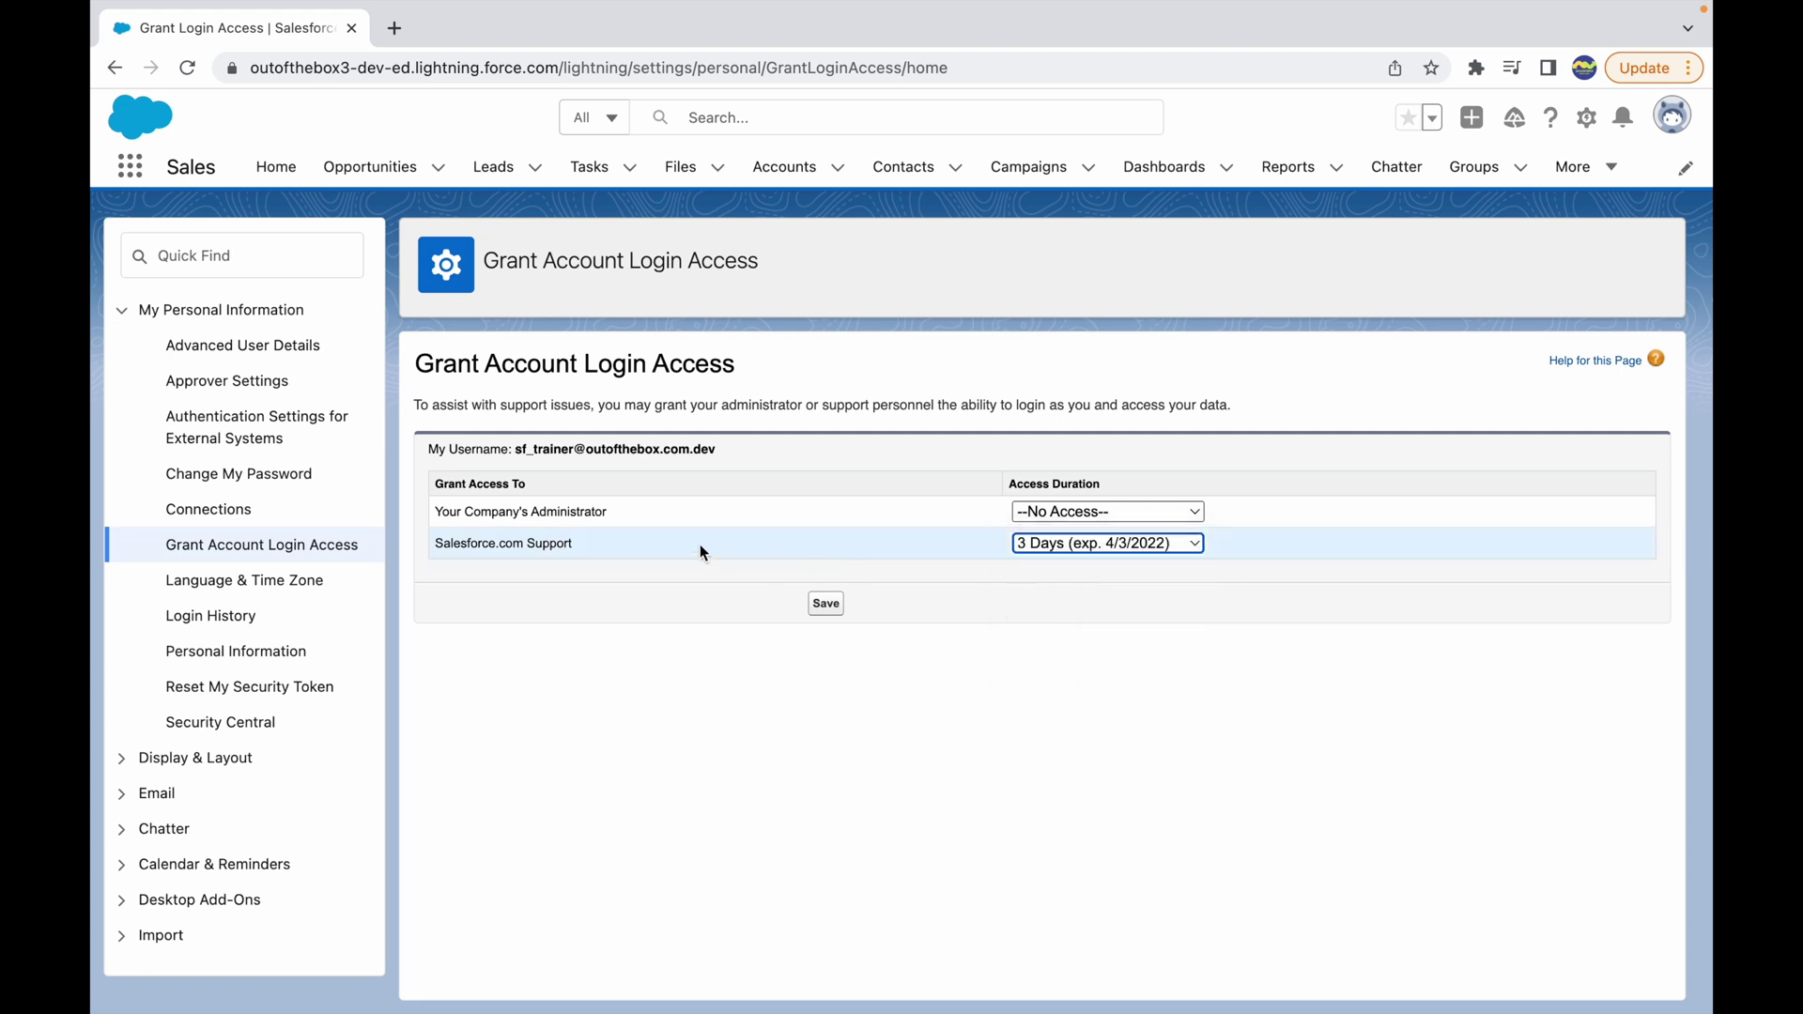